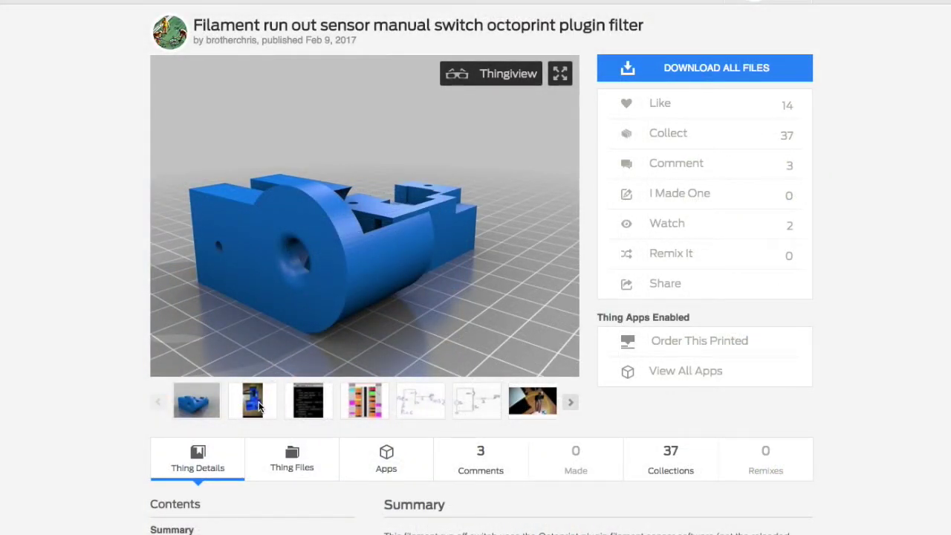
View the gallery's sensor mount photo, config-file screenshot, GPIO pinout chart and annotated circuit diagram
left_click(252, 401)
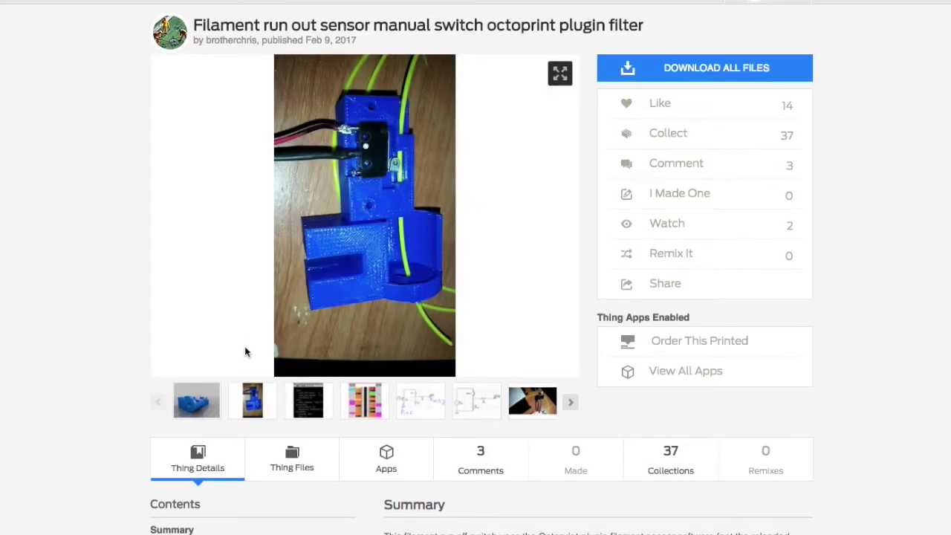
left_click(300, 413)
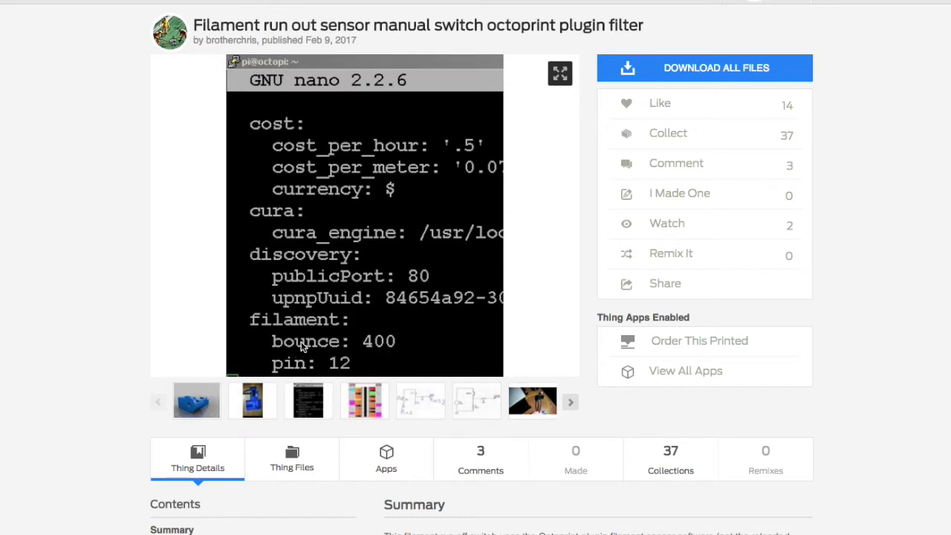
left_click(367, 404)
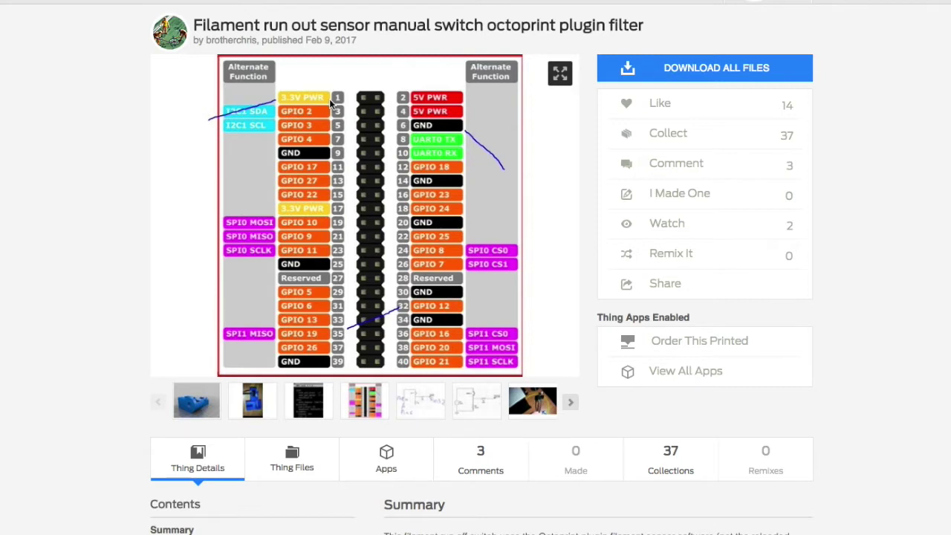
left_click(409, 413)
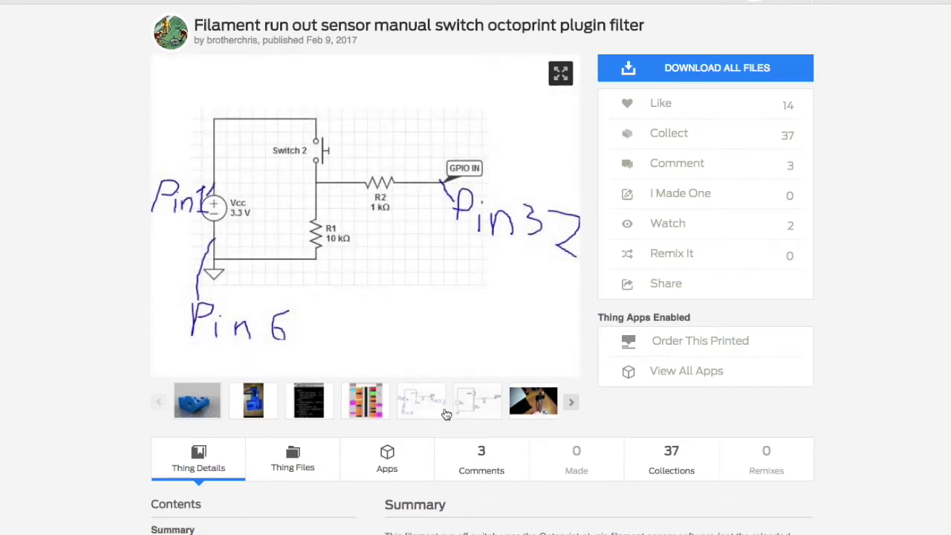
View the clean circuit diagram, switch photo, printer-mounted sensor, microswitch and Raspberry Pi case images
left_click(473, 408)
left_click(541, 413)
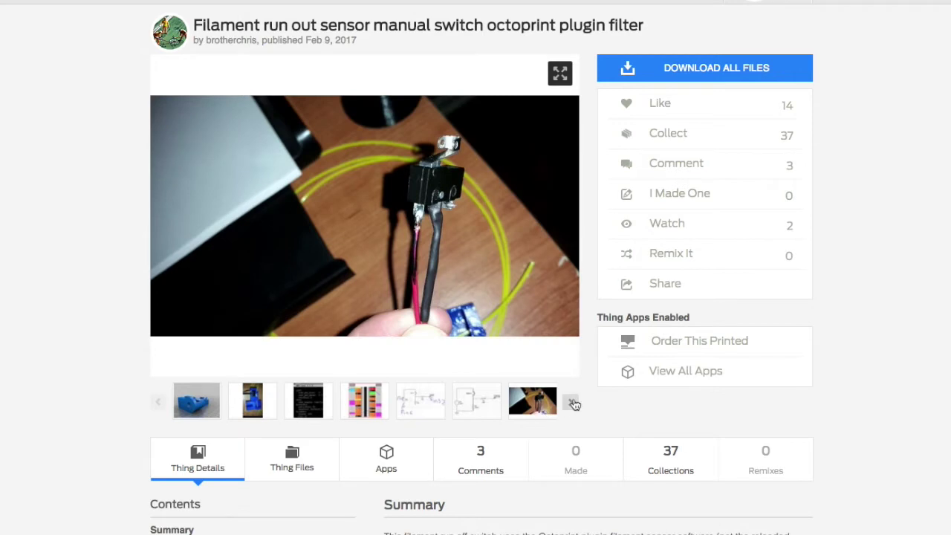
left_click(573, 403)
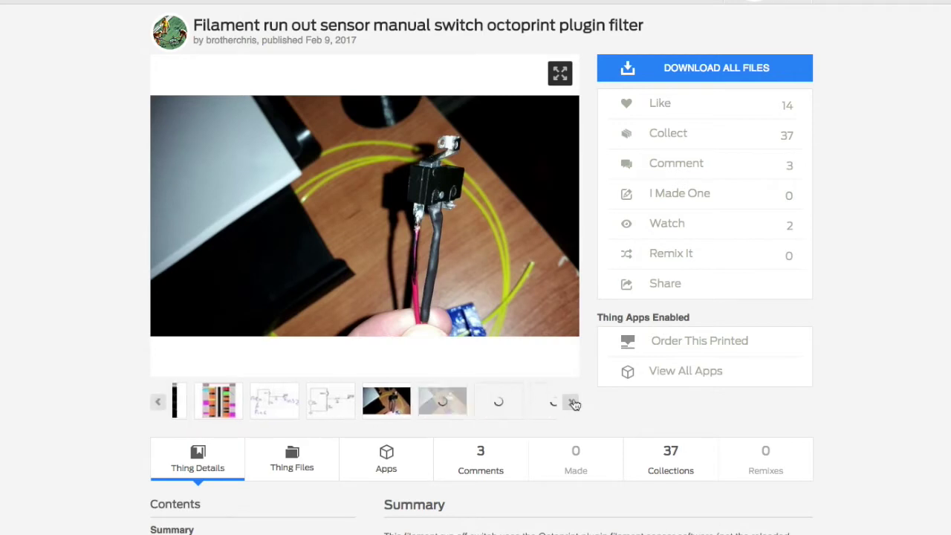
left_click(244, 401)
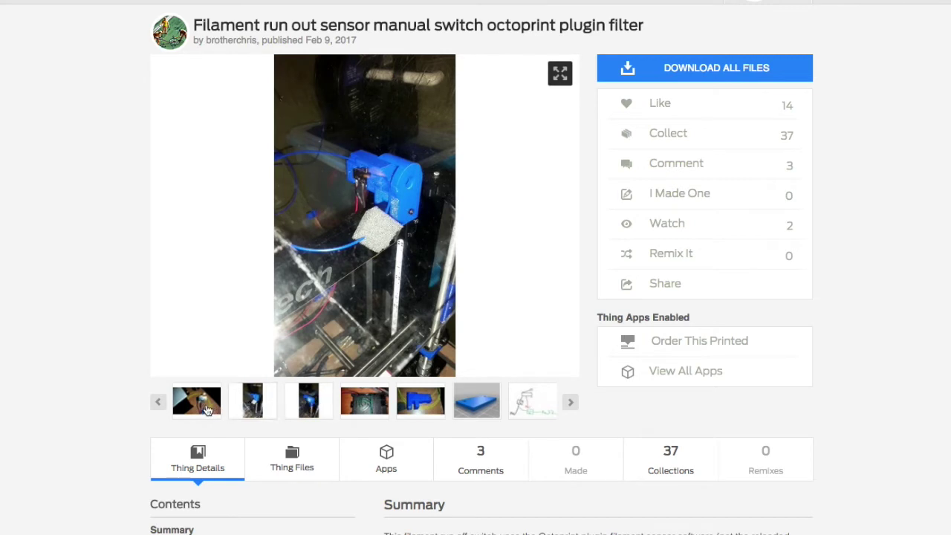
left_click(208, 411)
left_click(354, 410)
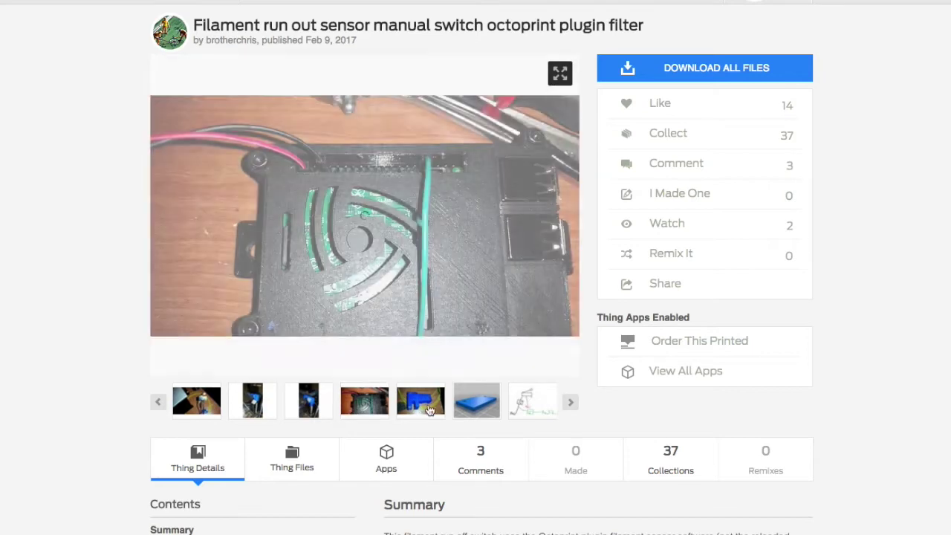
View the blue sensor, 3-D plate and hand-drawn wiring sketch images, then scroll to the Summary
left_click(425, 410)
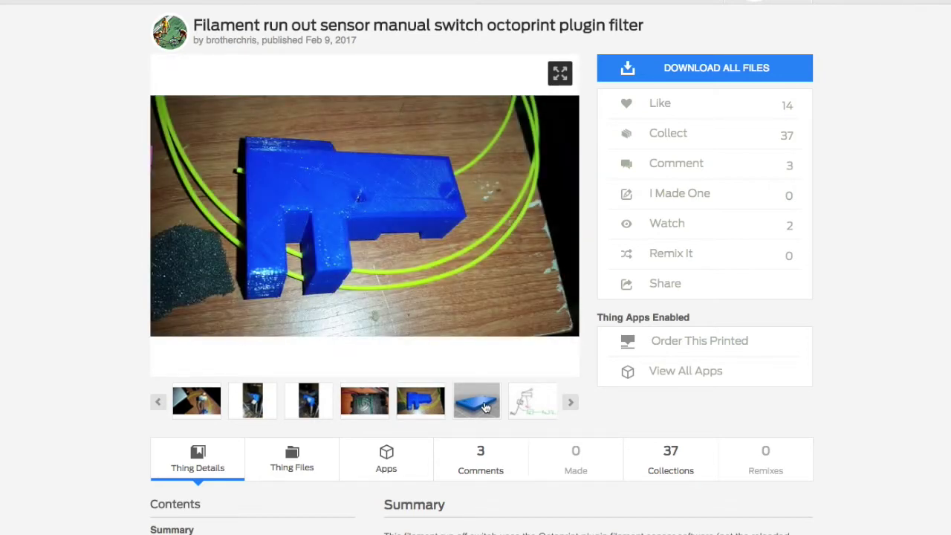
left_click(484, 407)
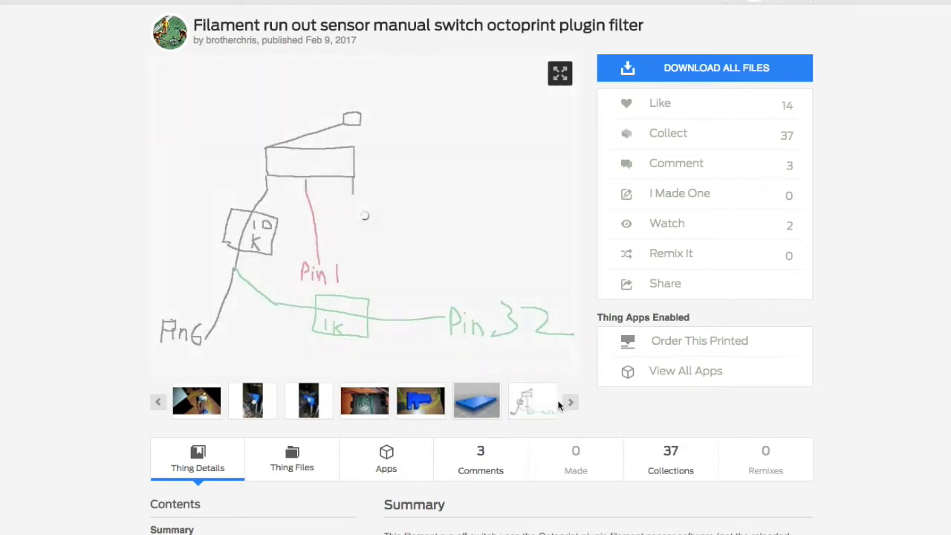
left_click(529, 406)
left_click(577, 405)
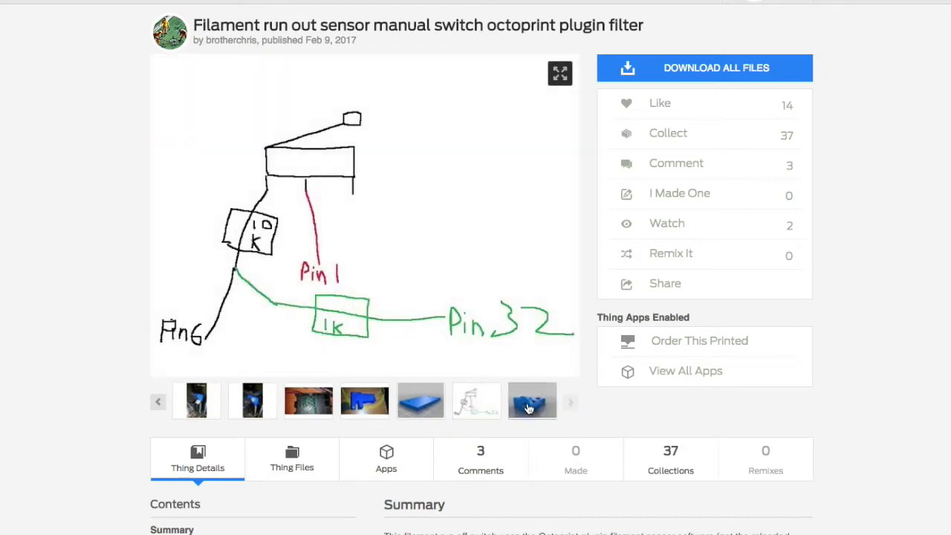
left_click(487, 406)
left_click(541, 403)
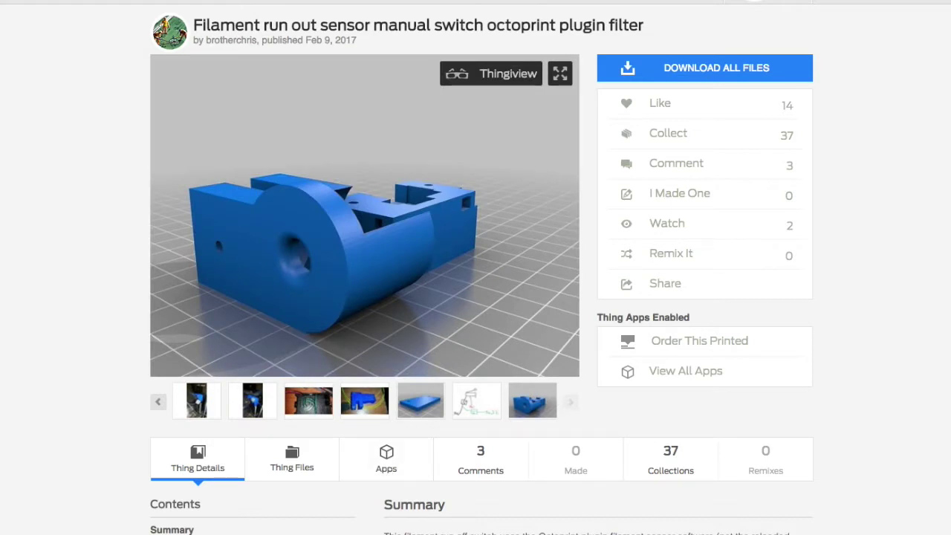
scroll(391, 304, "down", 4)
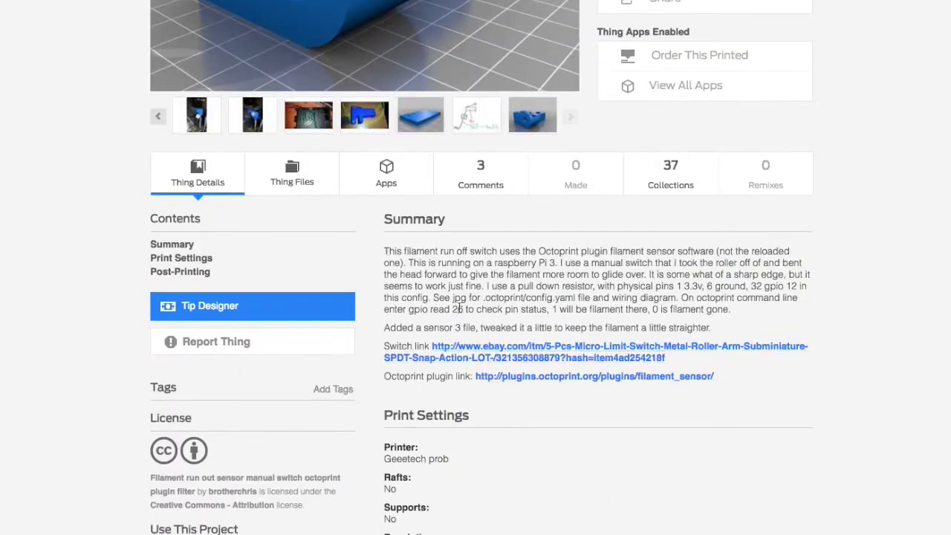
Follow the 'Octoprint plugin link' in the Summary to the Filament Sensor plugin
left_click(513, 382)
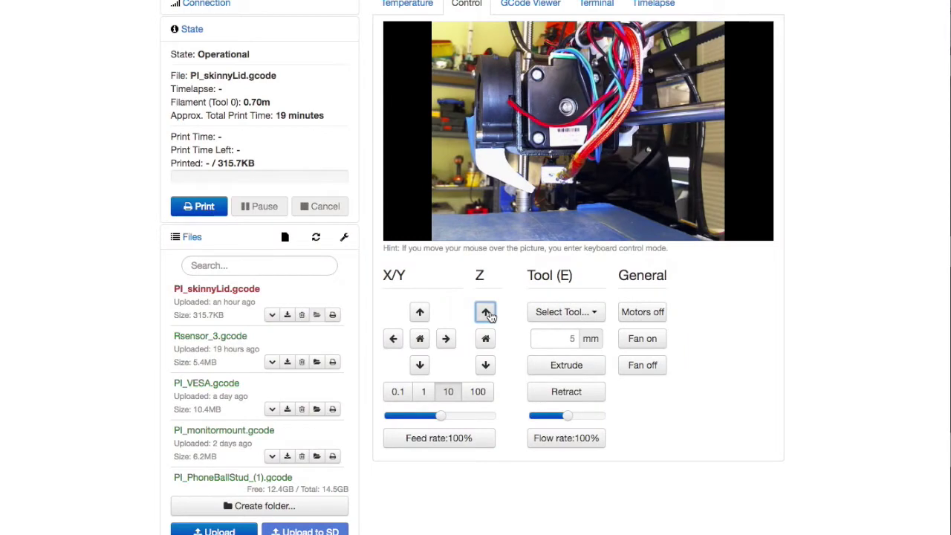
Start printing PI_skinnyLid.gcode and monitor temperatures, webcam and the first-layer G-code preview
left_click(193, 207)
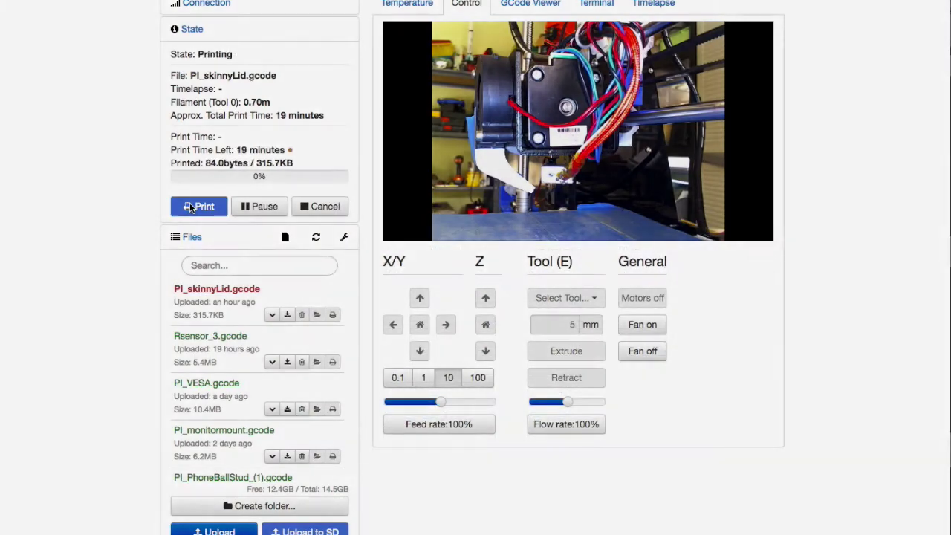
left_click(420, 6)
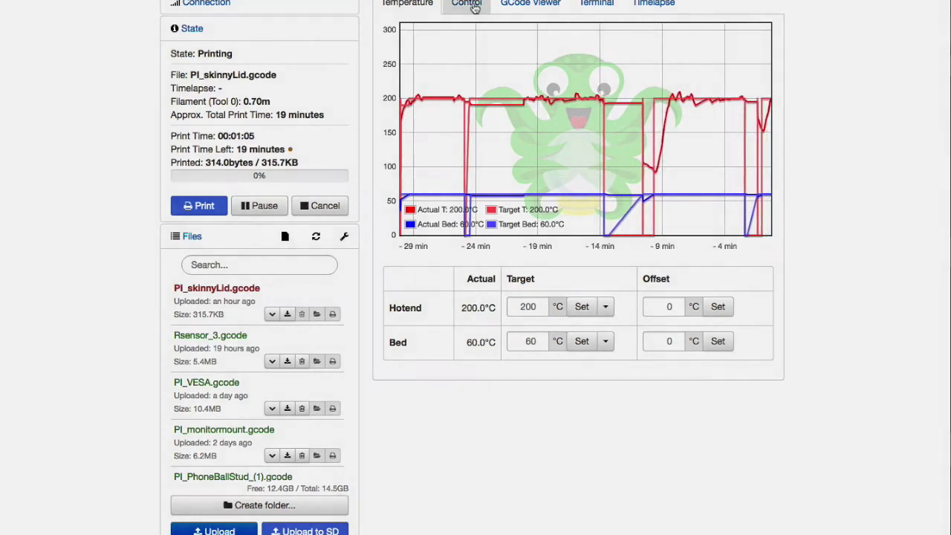
left_click(468, 4)
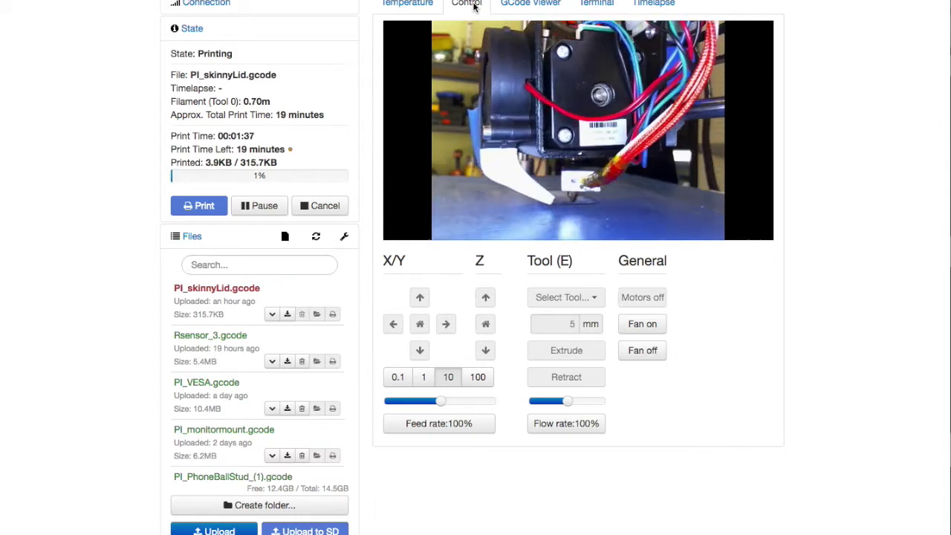
left_click(521, 6)
scroll(556, 148, "down", 3)
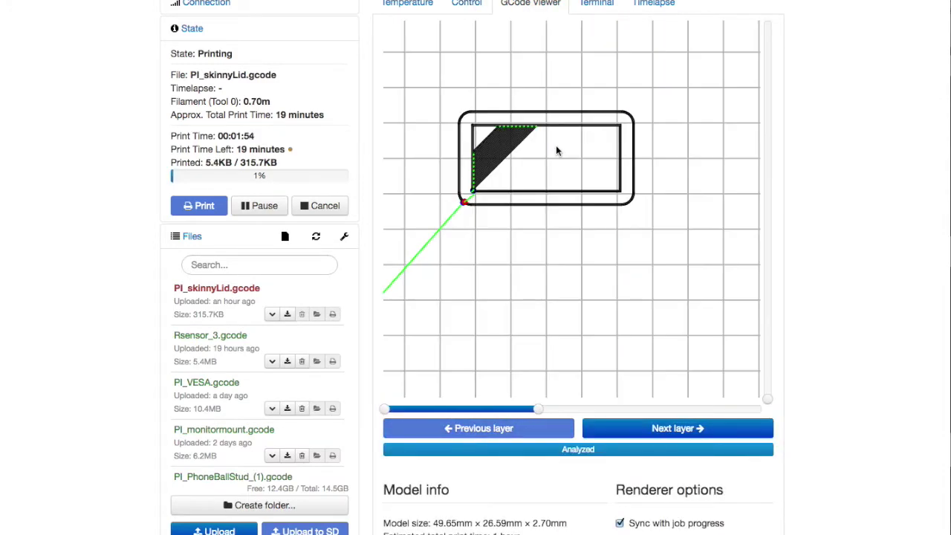
scroll(827, 276, "down", 2)
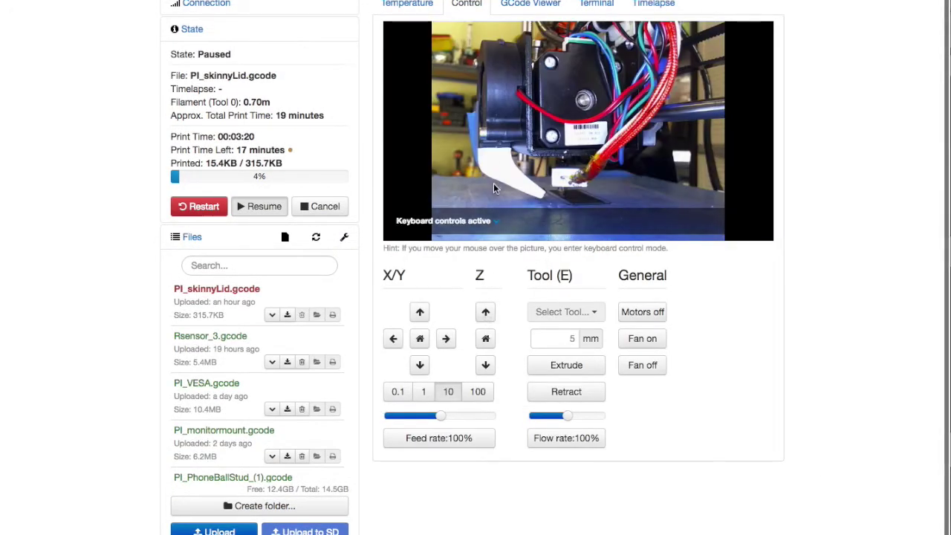
Jog Z up, home X/Y, jog Z down twice, then resume the PI_skinnyLid.gcode print
left_click(485, 312)
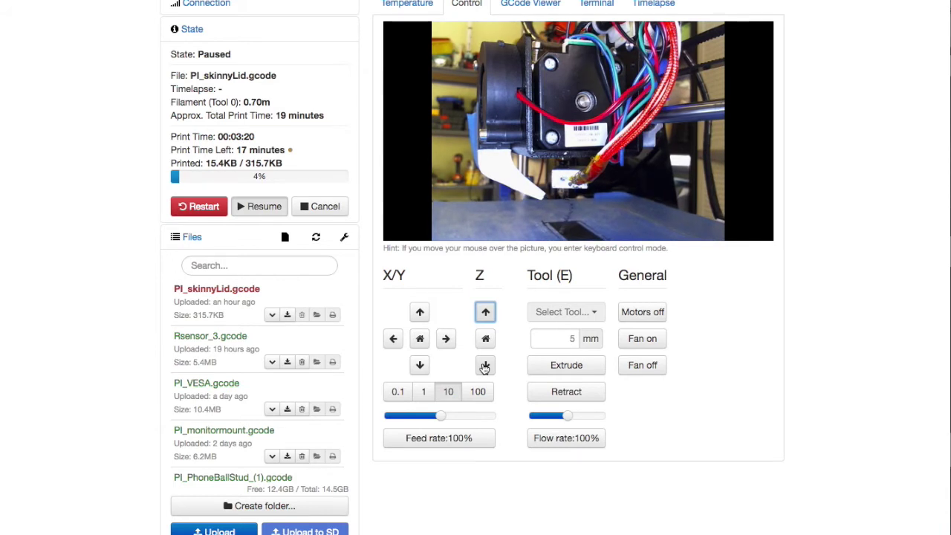
left_click(421, 340)
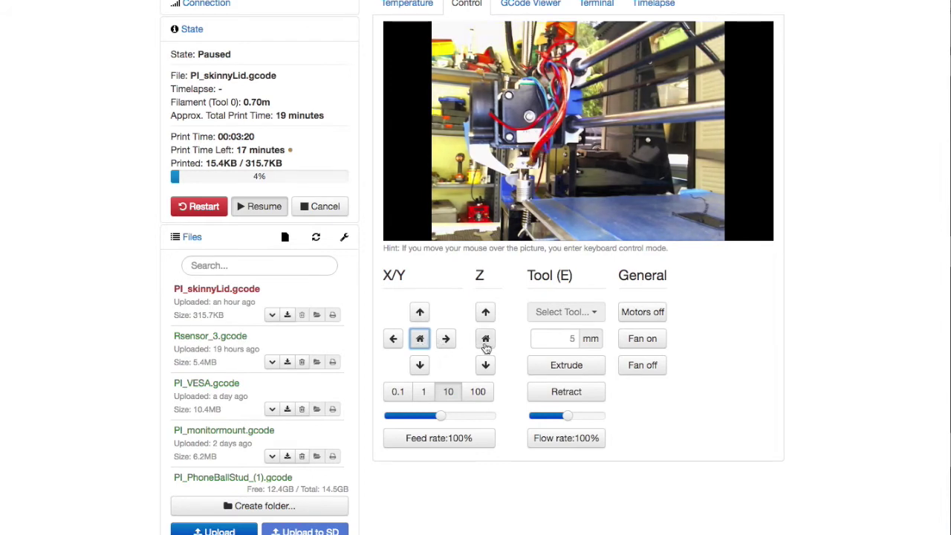
left_click(486, 365)
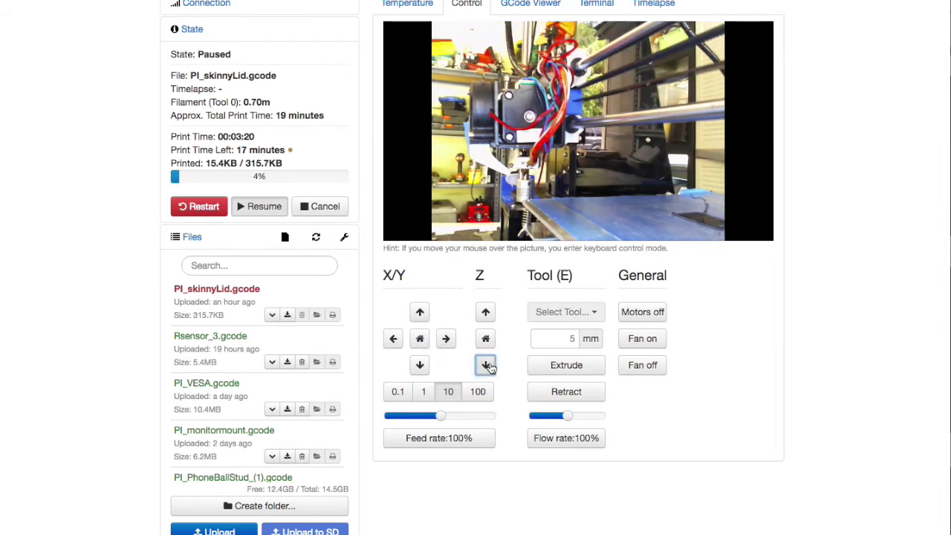
left_click(486, 365)
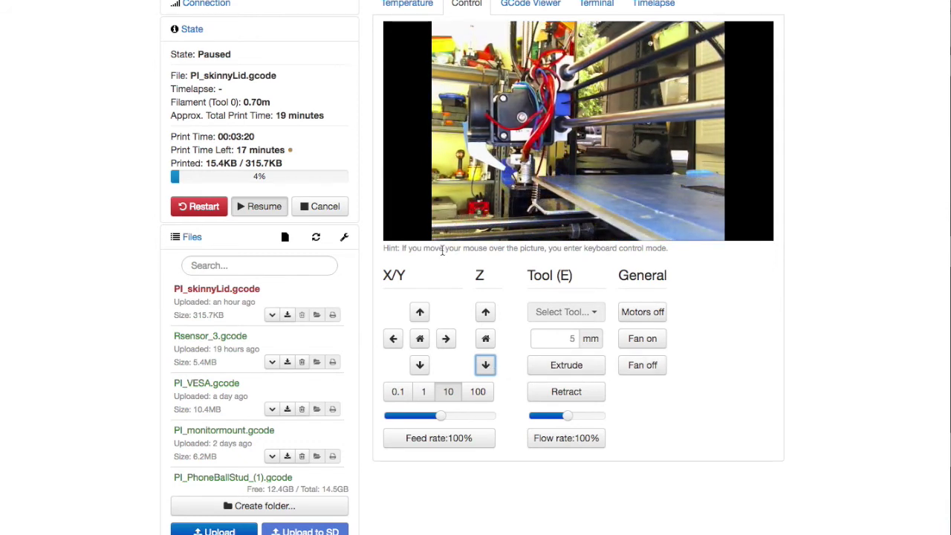
left_click(256, 207)
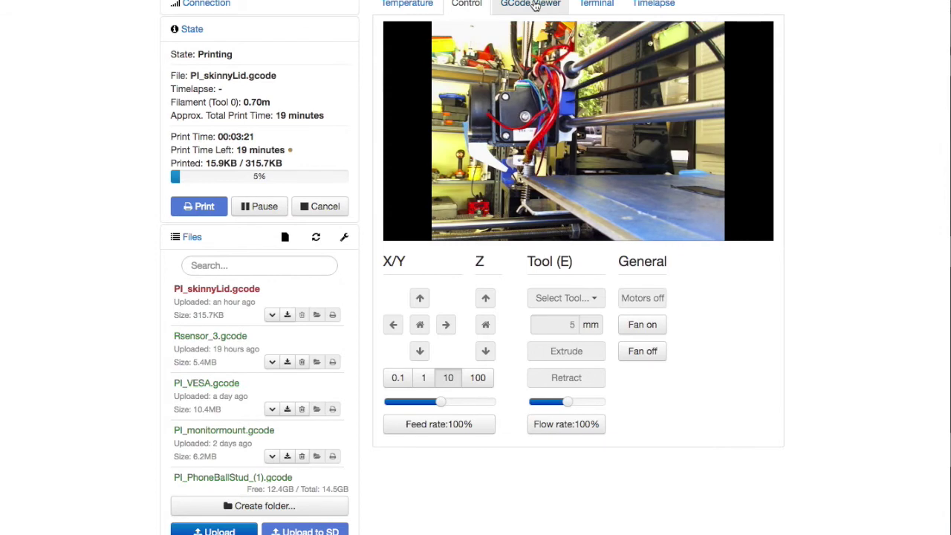
left_click(407, 4)
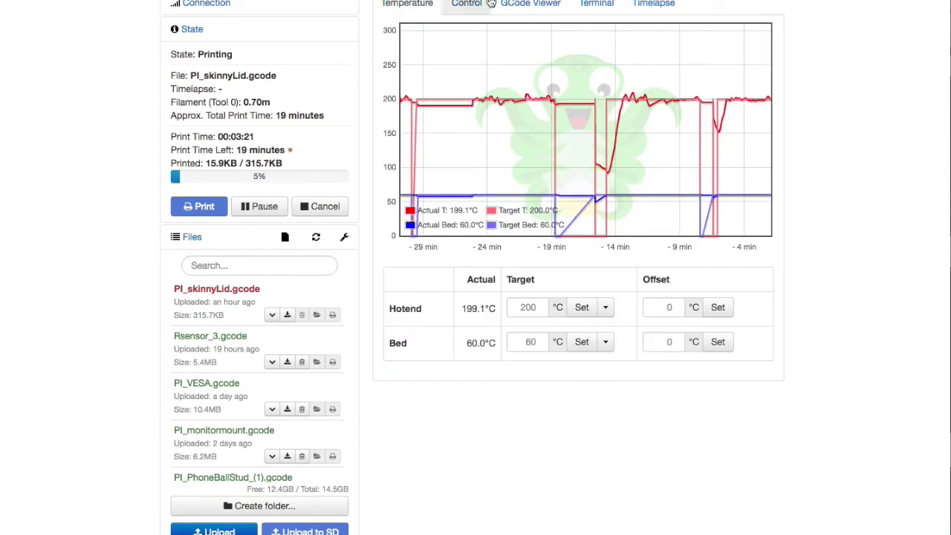
left_click(466, 4)
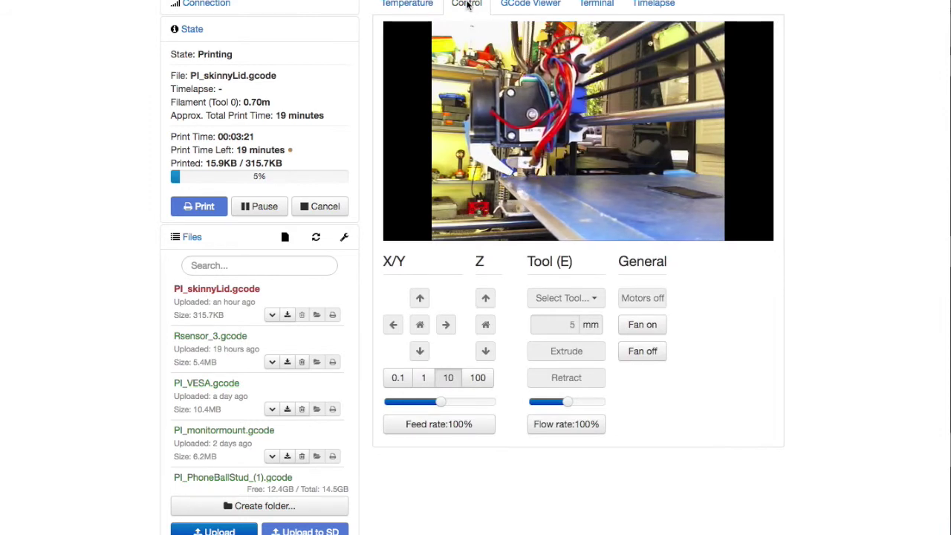
left_click(496, 3)
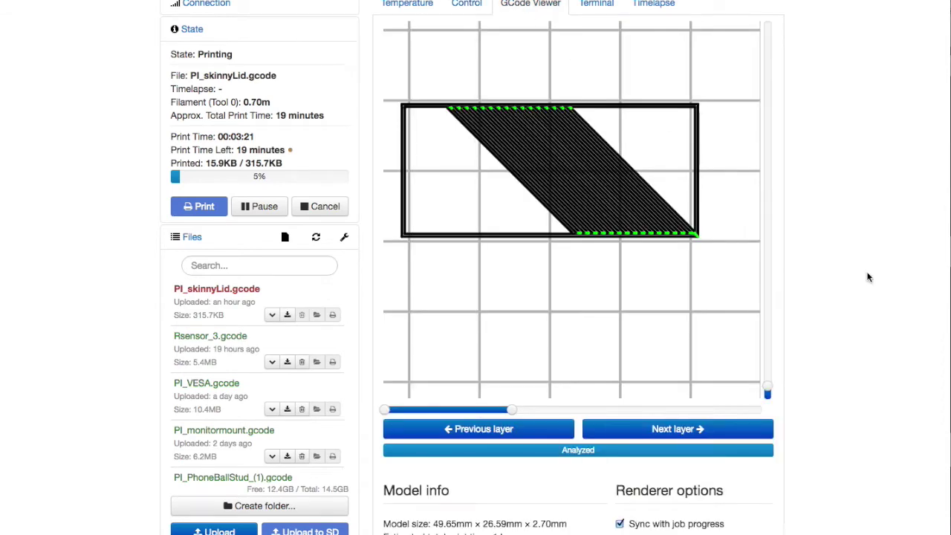
scroll(868, 277, "down", 5)
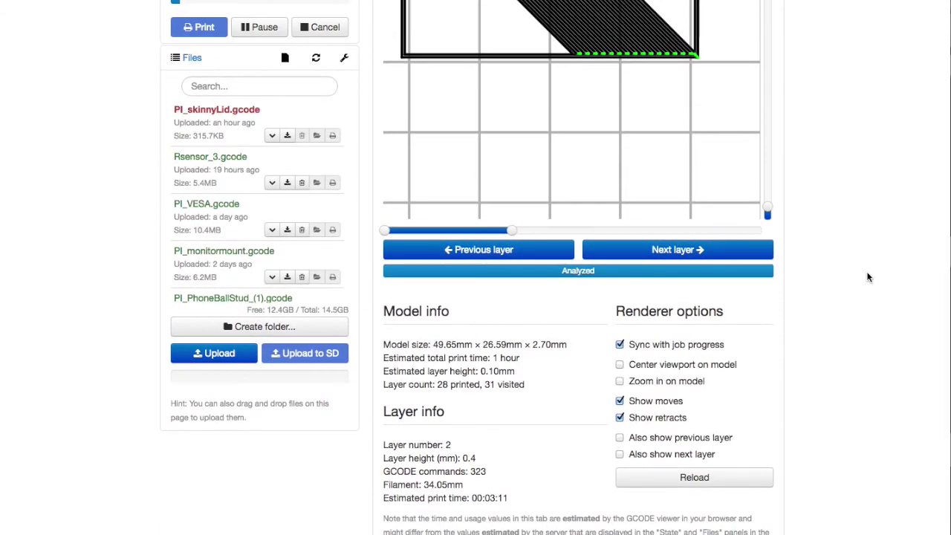
scroll(868, 277, "up", 5)
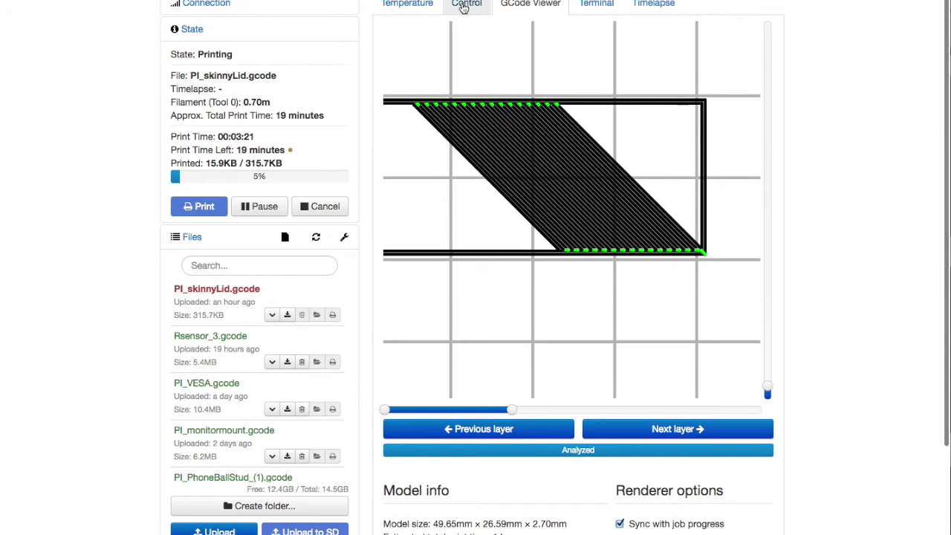
left_click(465, 6)
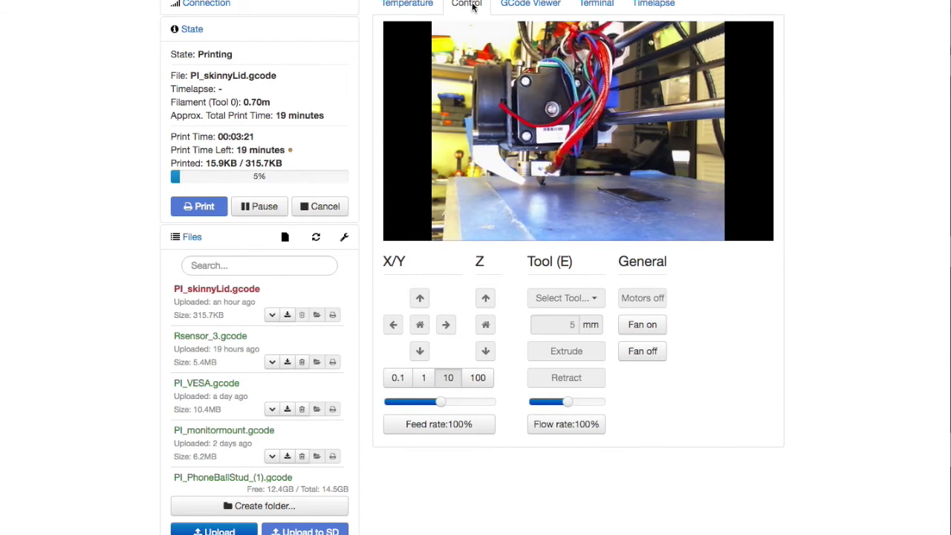
left_click(520, 6)
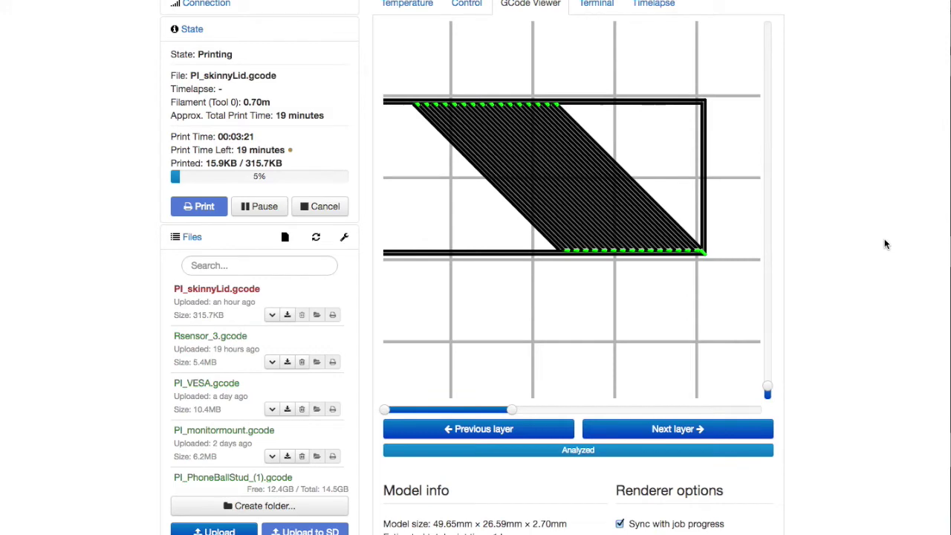
scroll(884, 244, "down", 5)
scroll(884, 244, "up", 5)
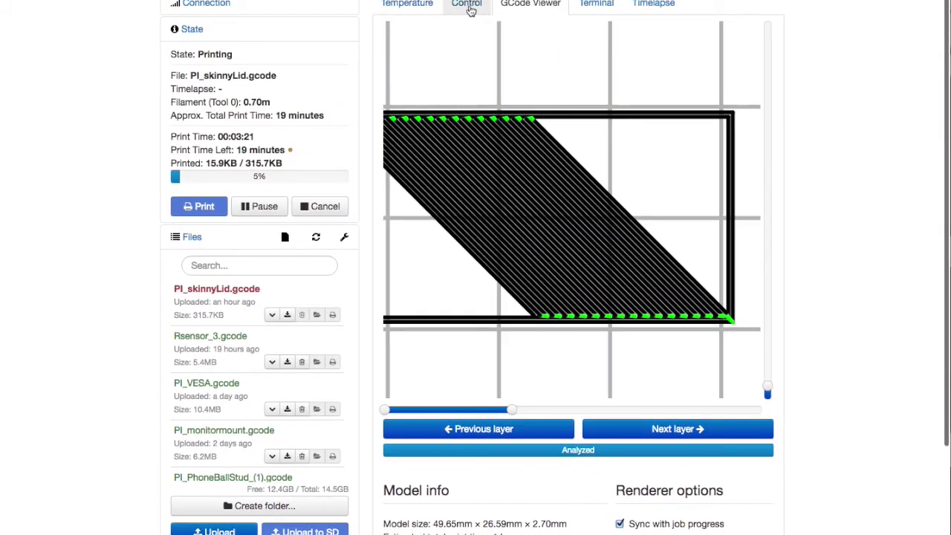
left_click(470, 9)
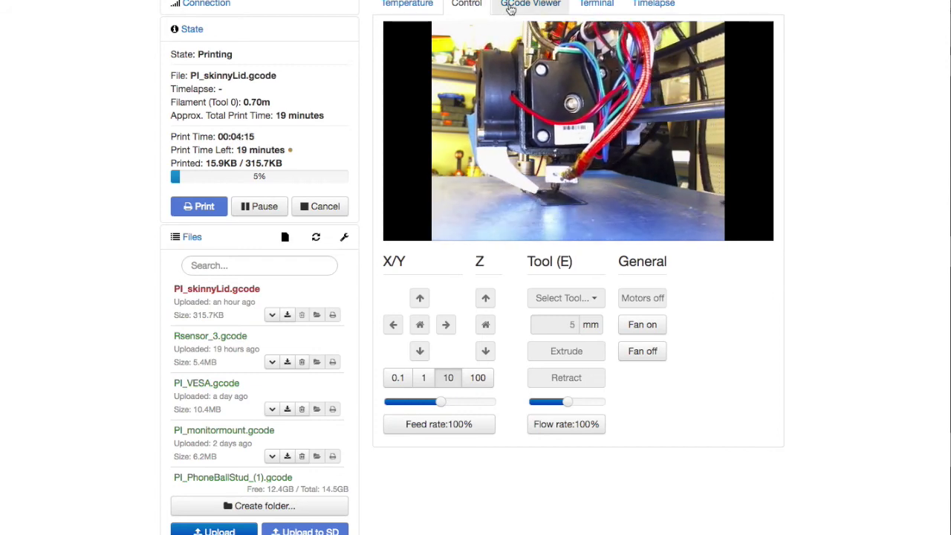
left_click(512, 8)
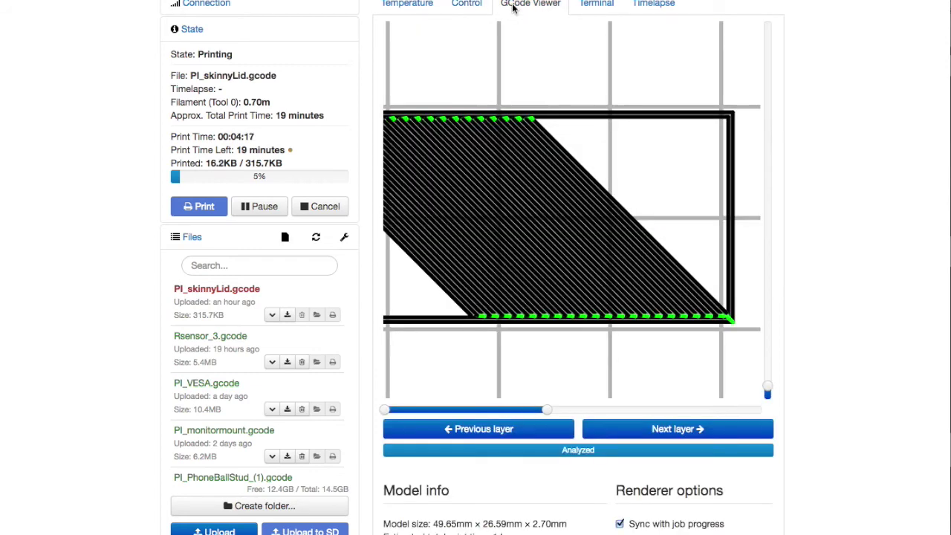
scroll(577, 91, "down", 5)
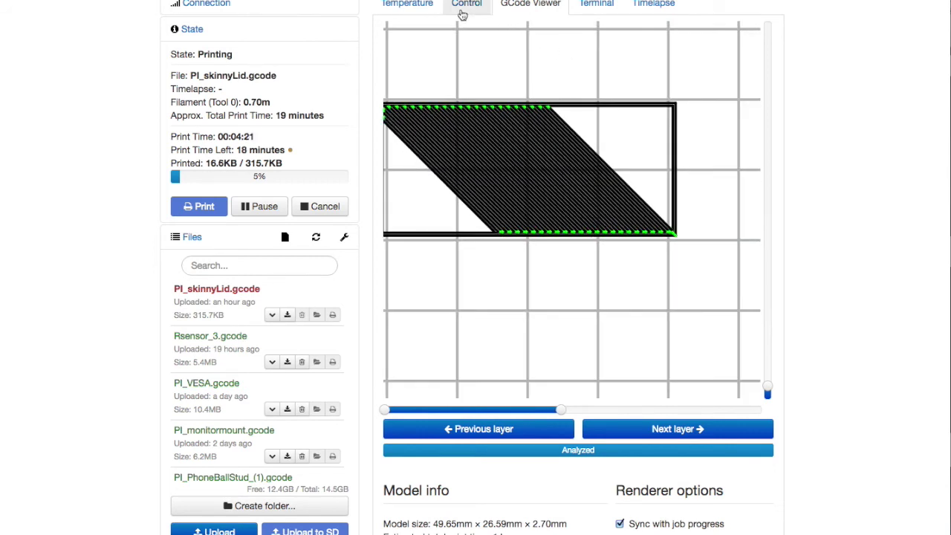
left_click(462, 9)
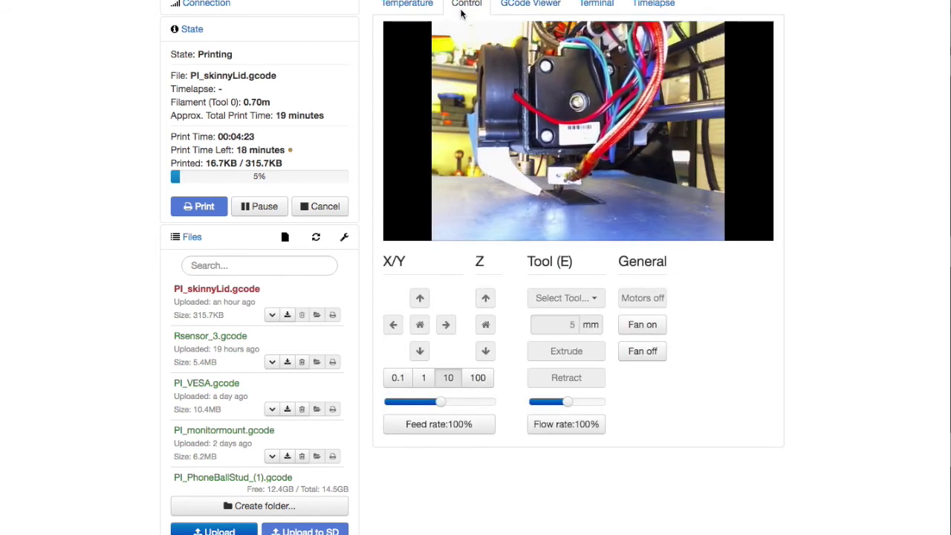